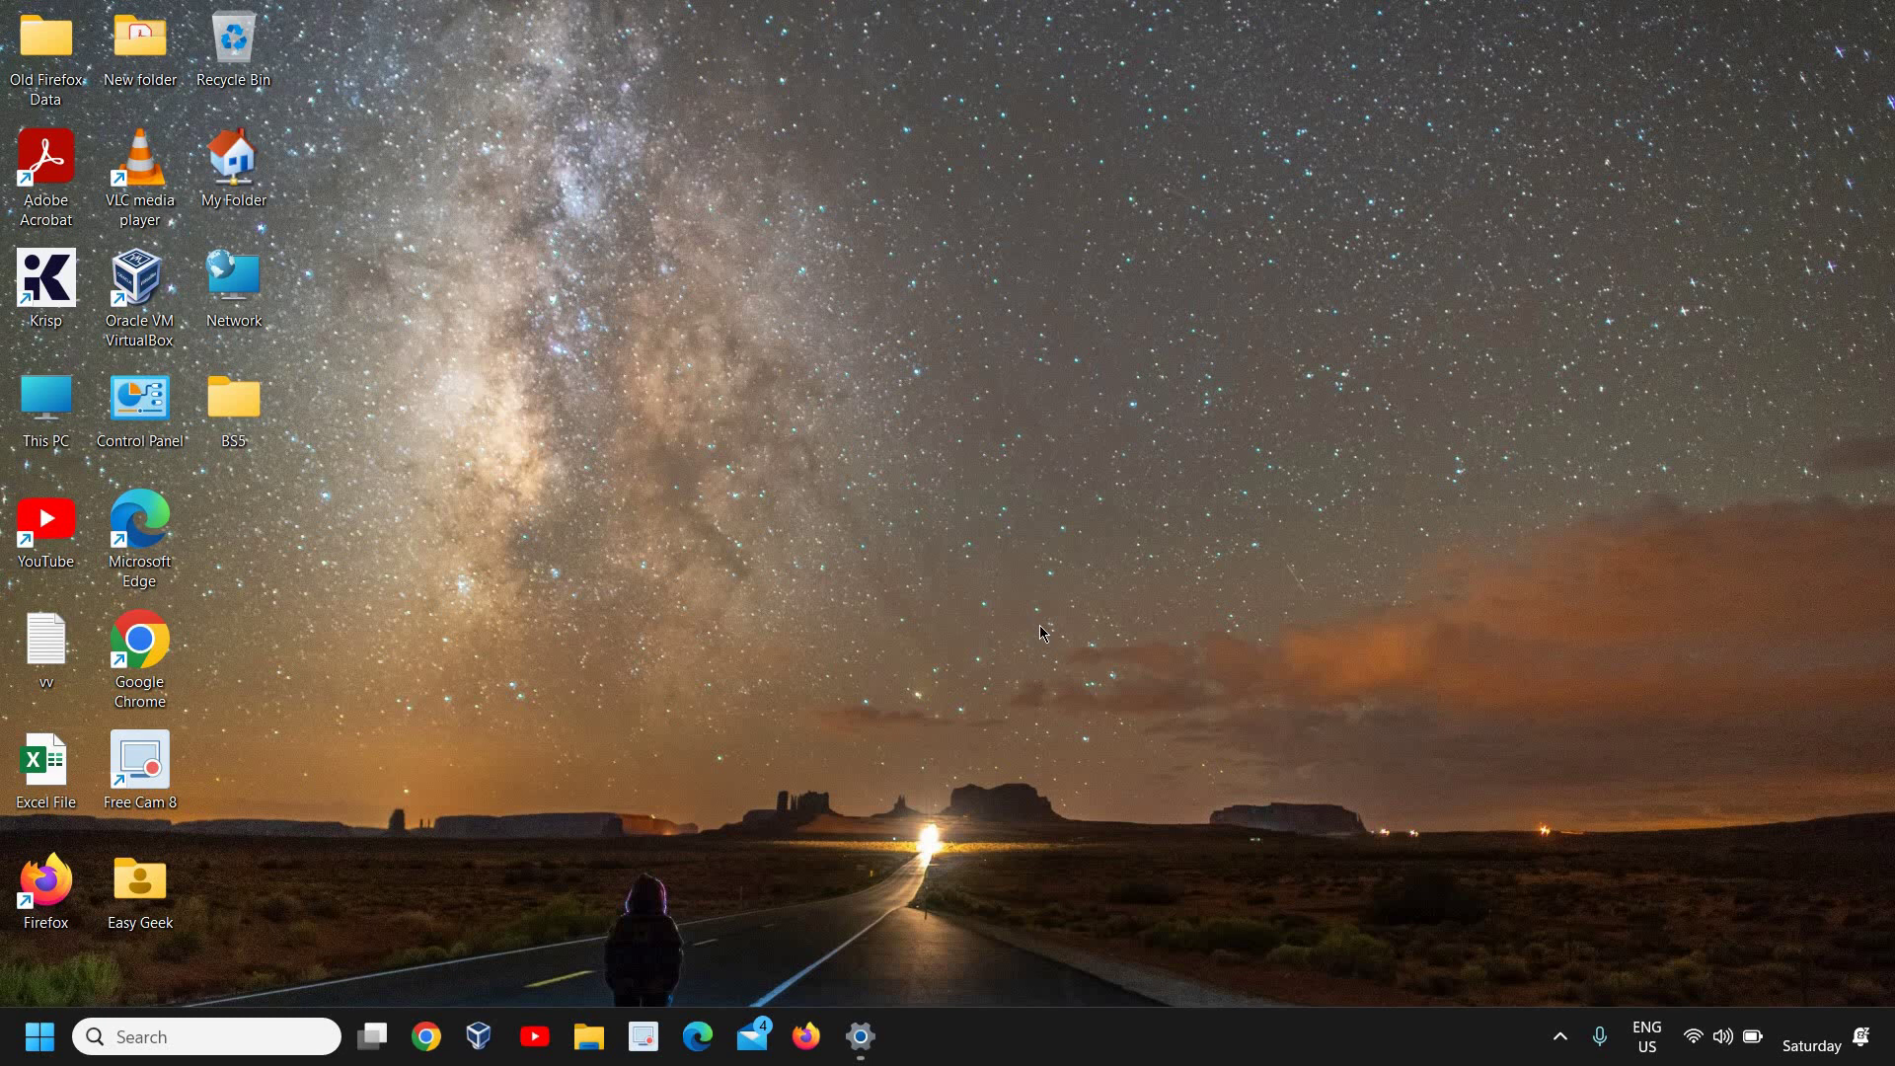
Step: Open Windows Settings from the quick-link menu and go to the Apps page
{"action": "right_click", "coordinate": [33, 1045]}
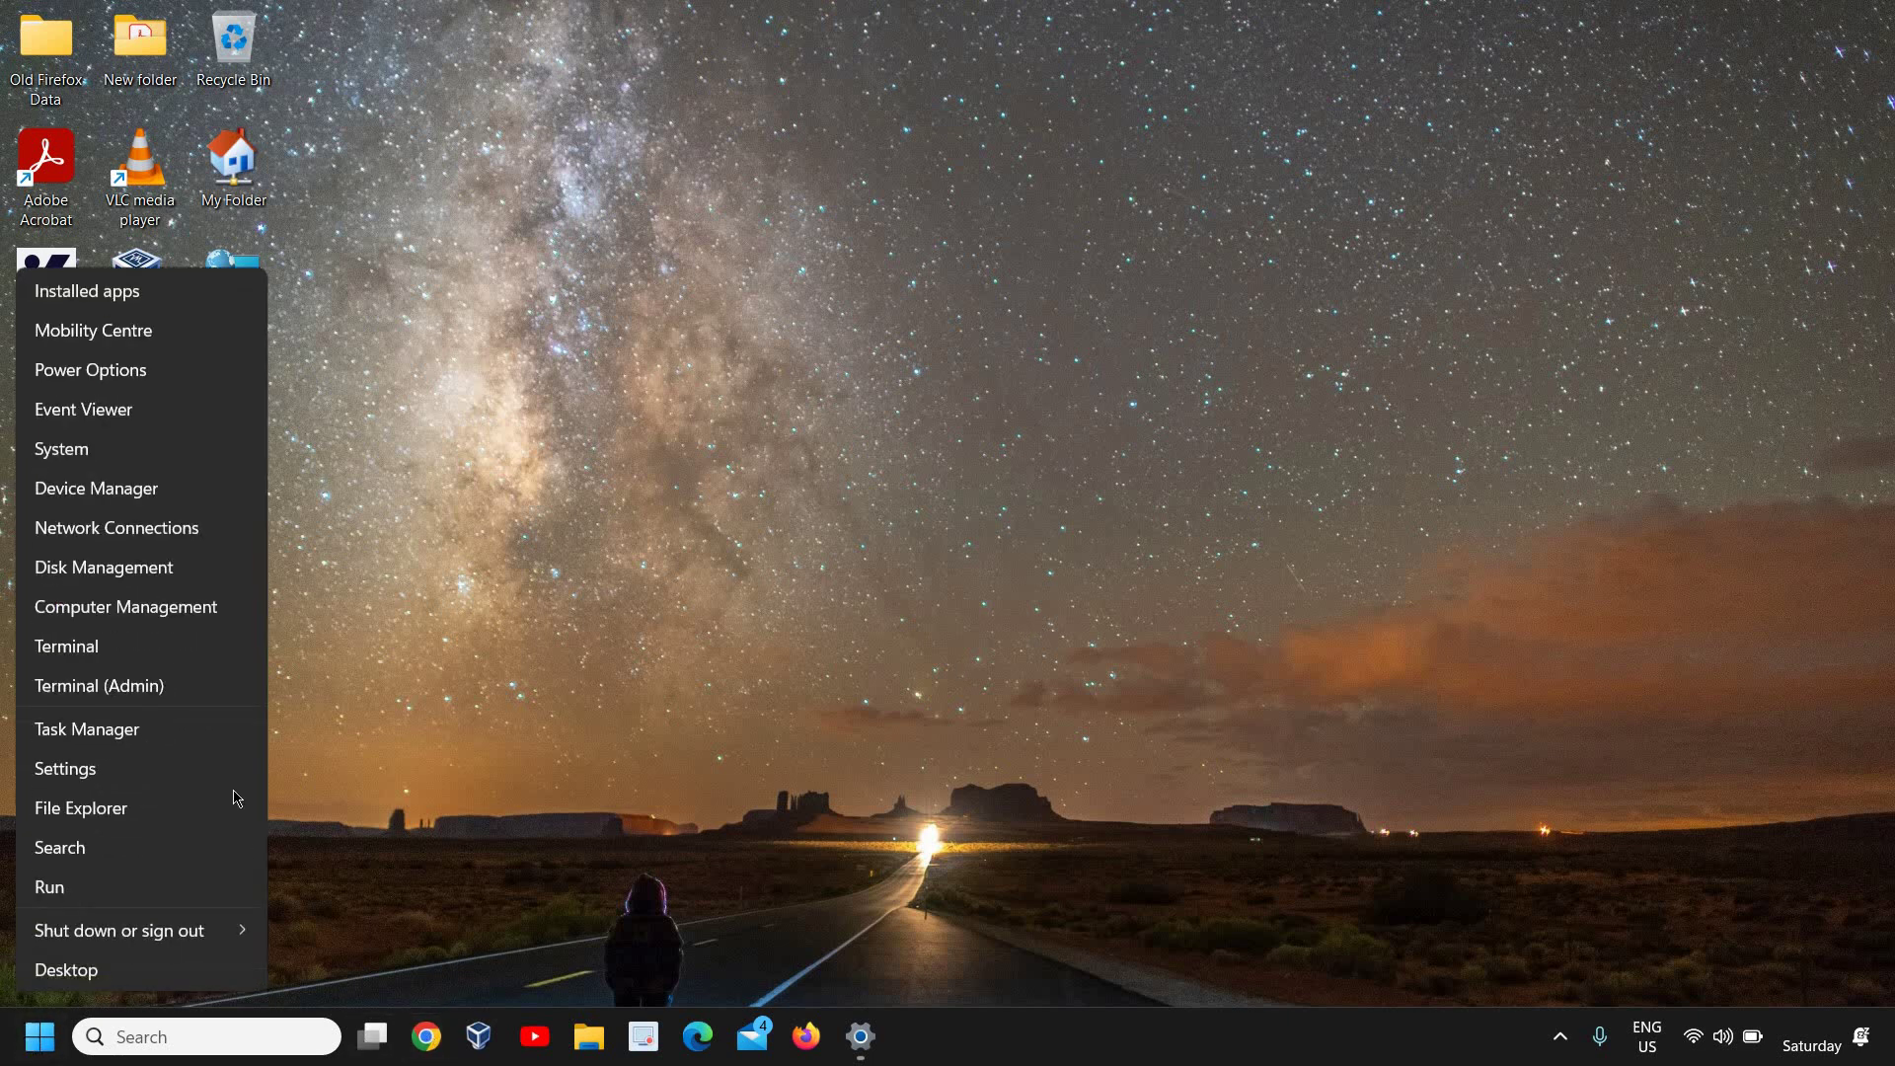
{"action": "left_click", "coordinate": [65, 769]}
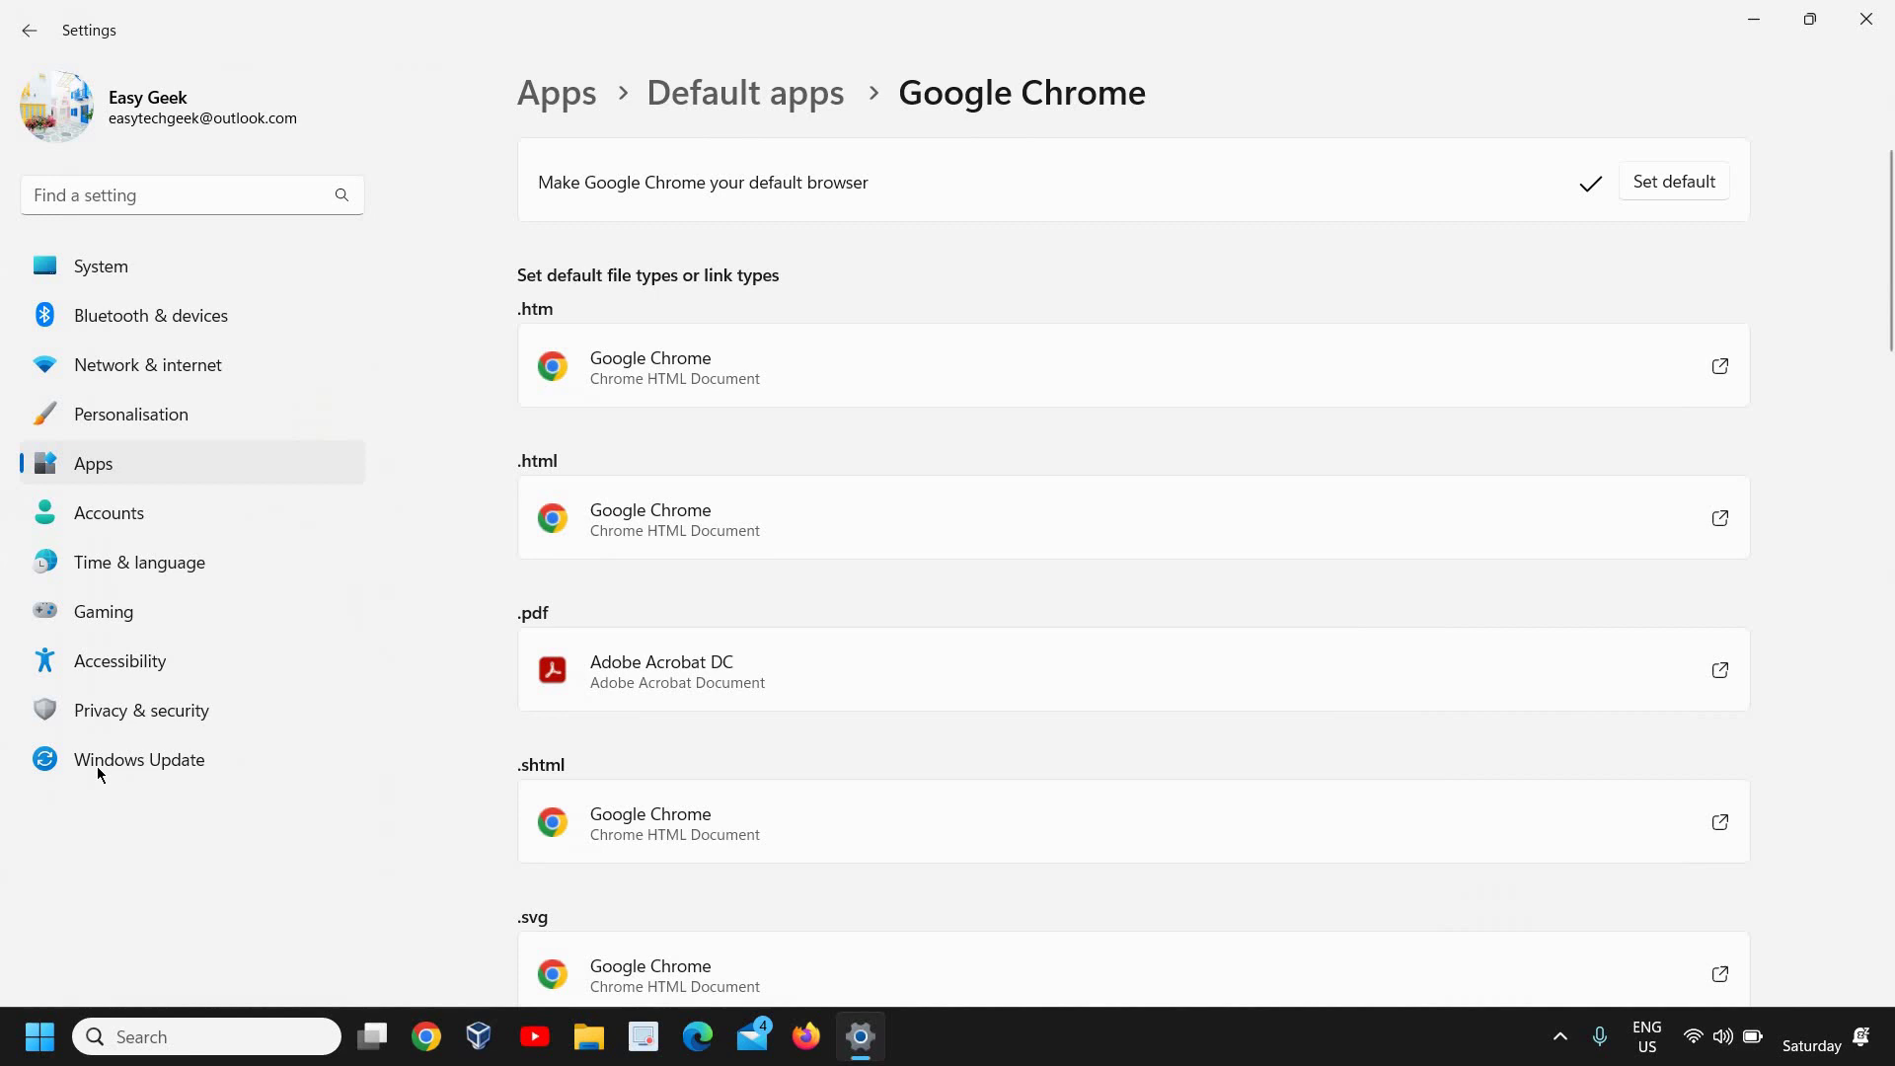
{"action": "left_click", "coordinate": [91, 468]}
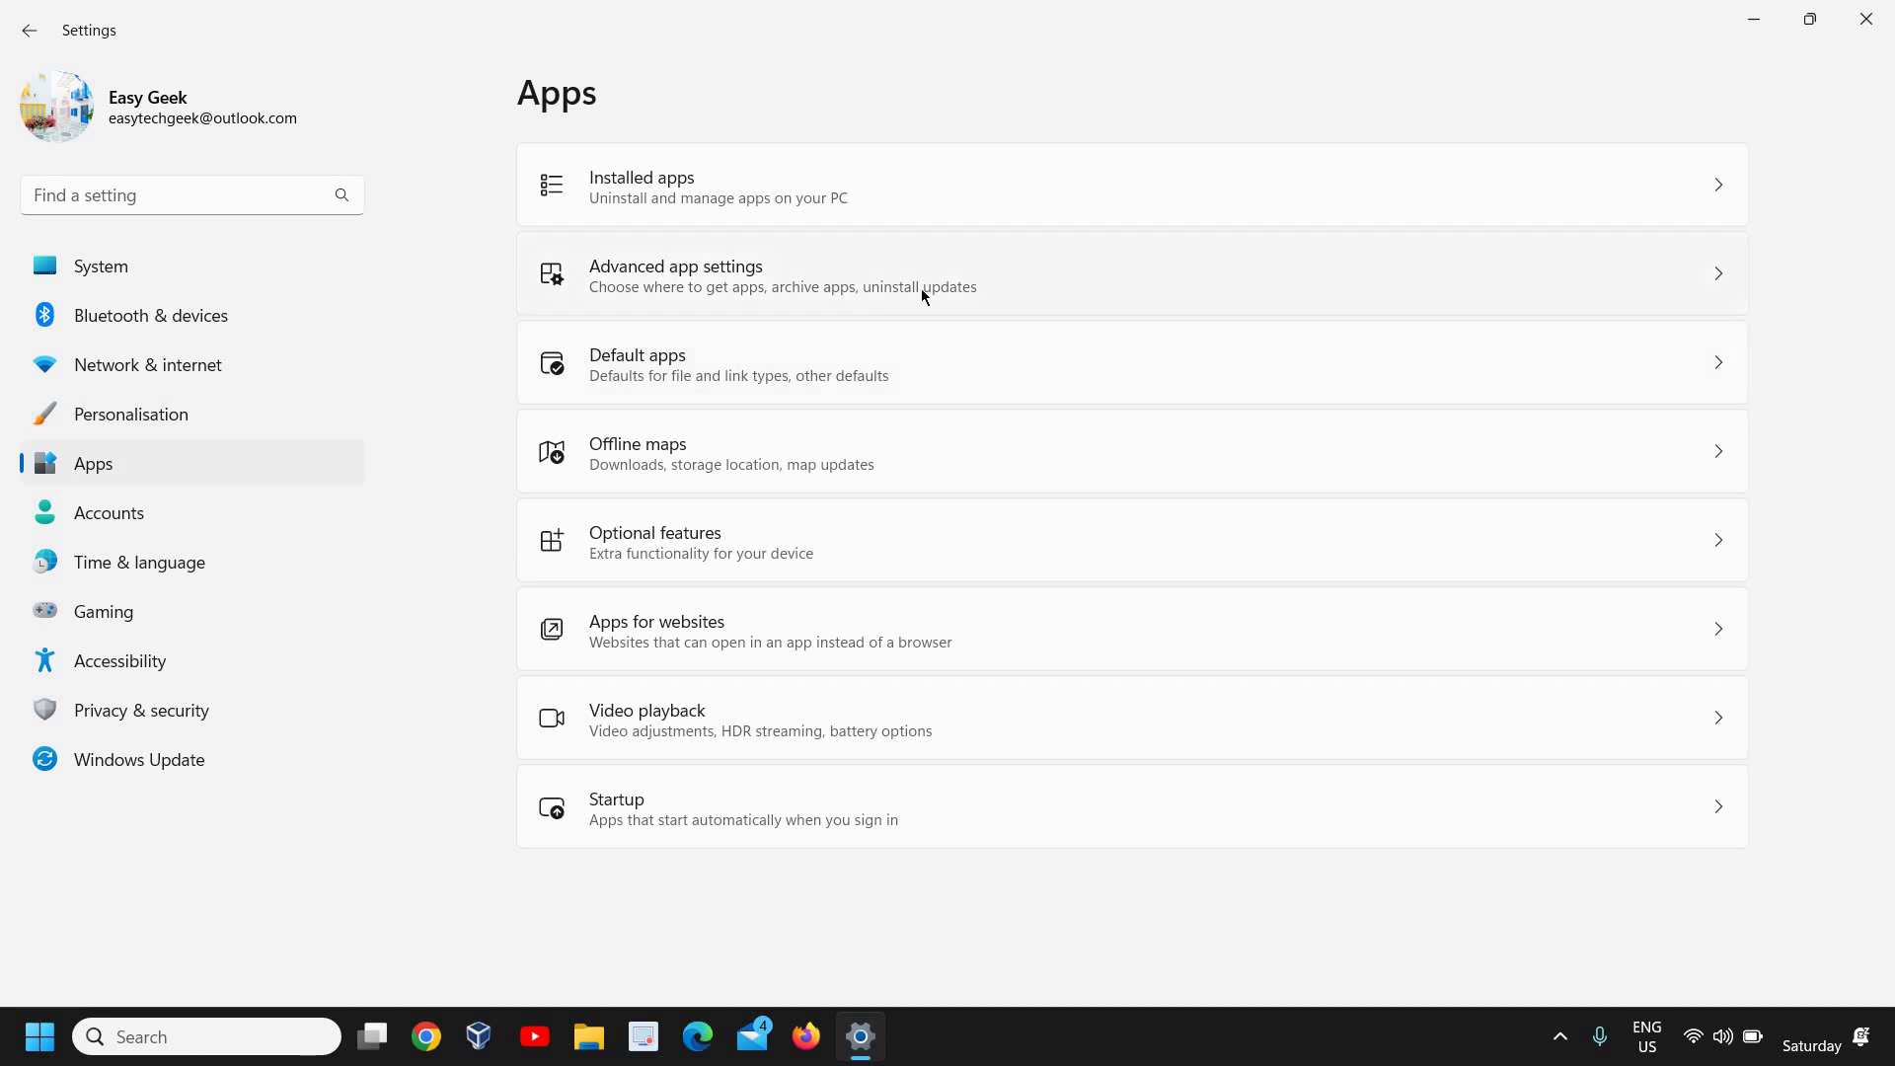
Step: Open Default apps and select Google Chrome to view its file and link types
{"action": "left_click", "coordinate": [682, 383]}
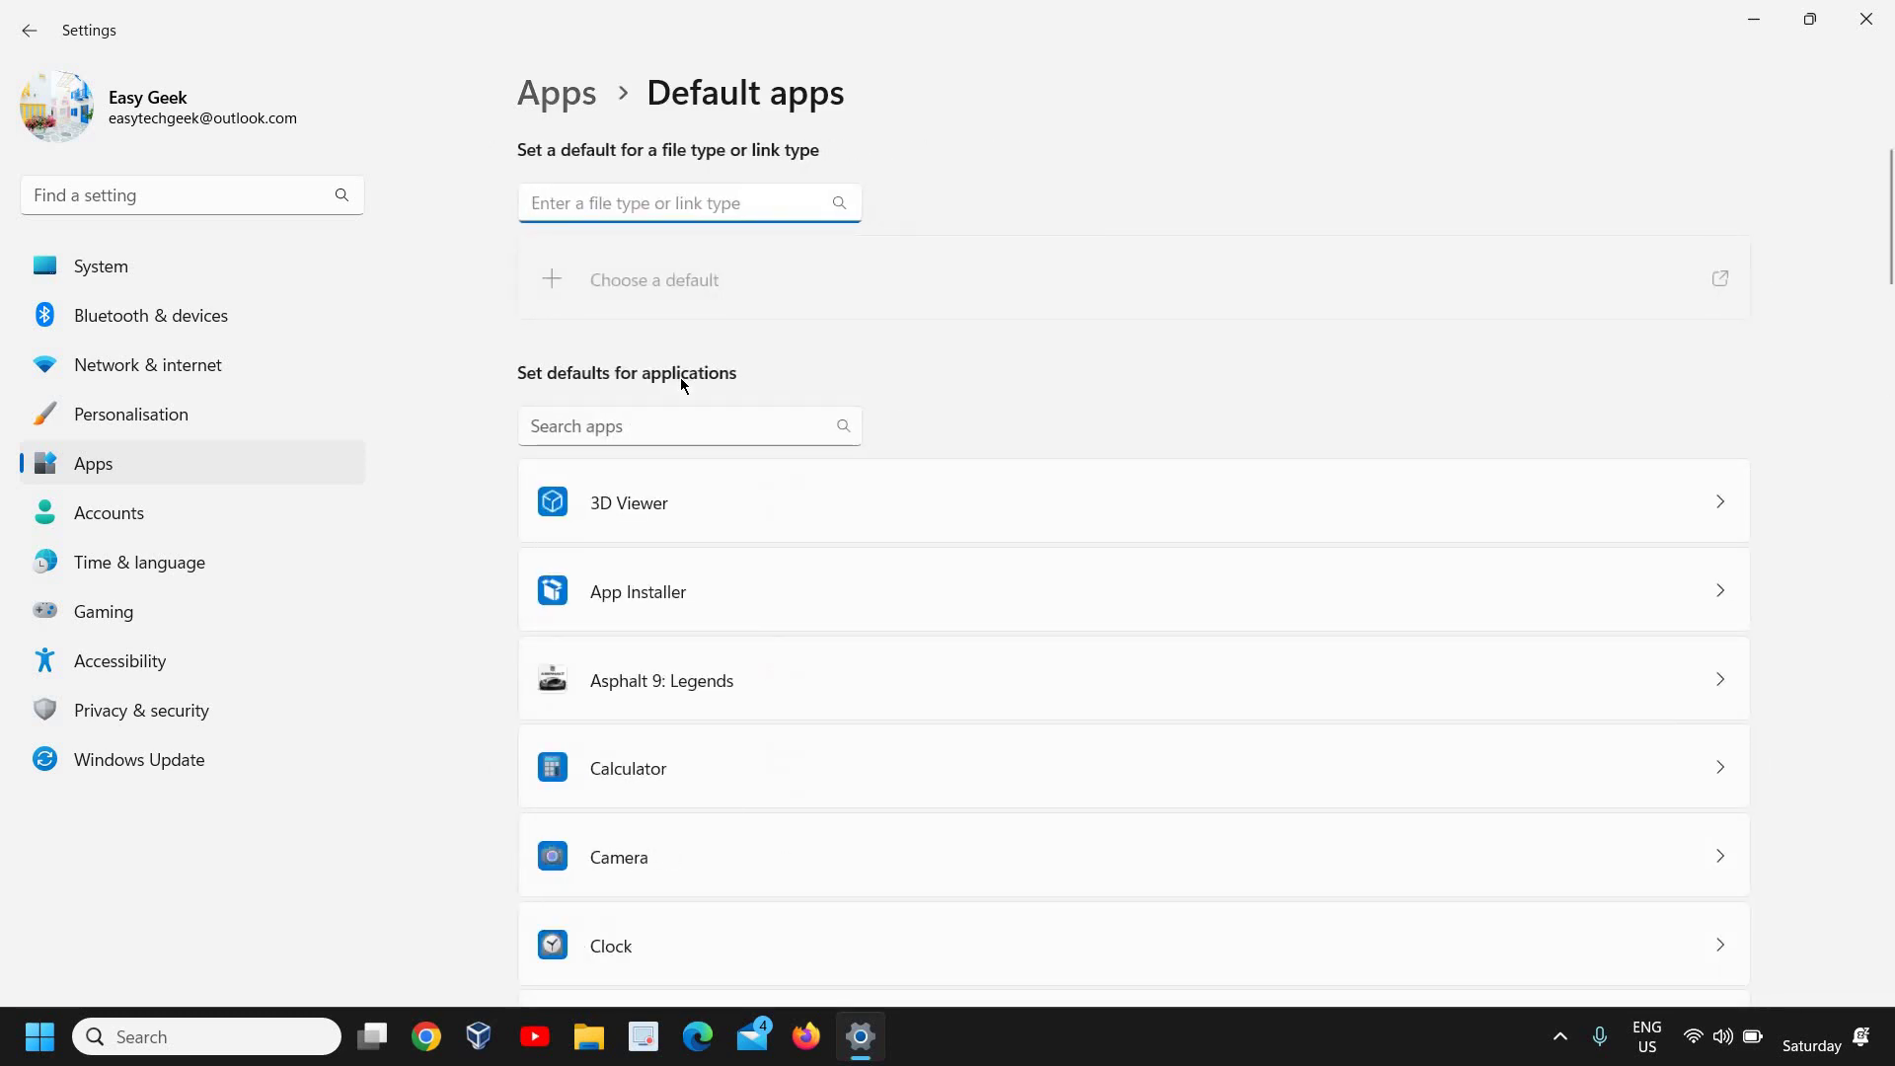
{"action": "scroll", "coordinate": [666, 636], "scroll_direction": "down", "scroll_amount": 3}
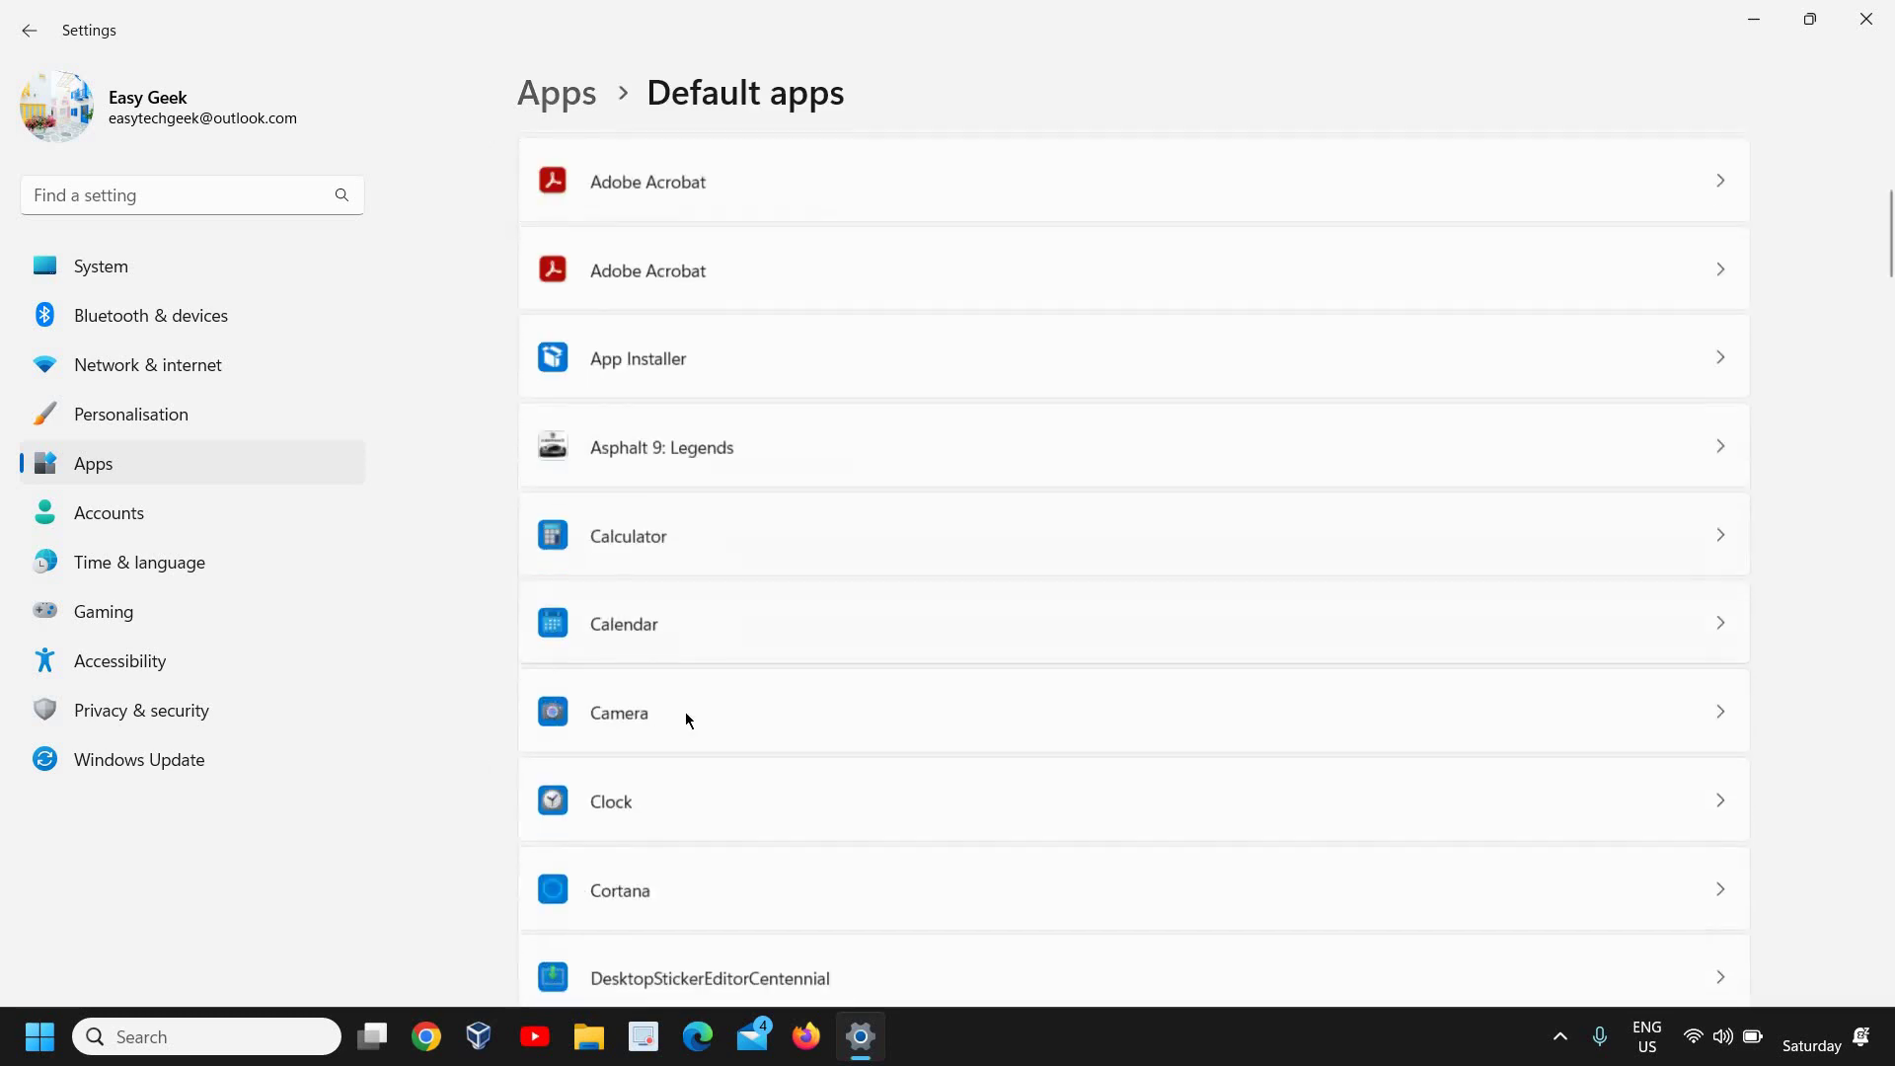
{"action": "scroll", "coordinate": [688, 730], "scroll_direction": "down", "scroll_amount": 3}
{"action": "scroll", "coordinate": [685, 771], "scroll_direction": "down", "scroll_amount": 2}
{"action": "scroll", "coordinate": [681, 796], "scroll_direction": "down", "scroll_amount": 3}
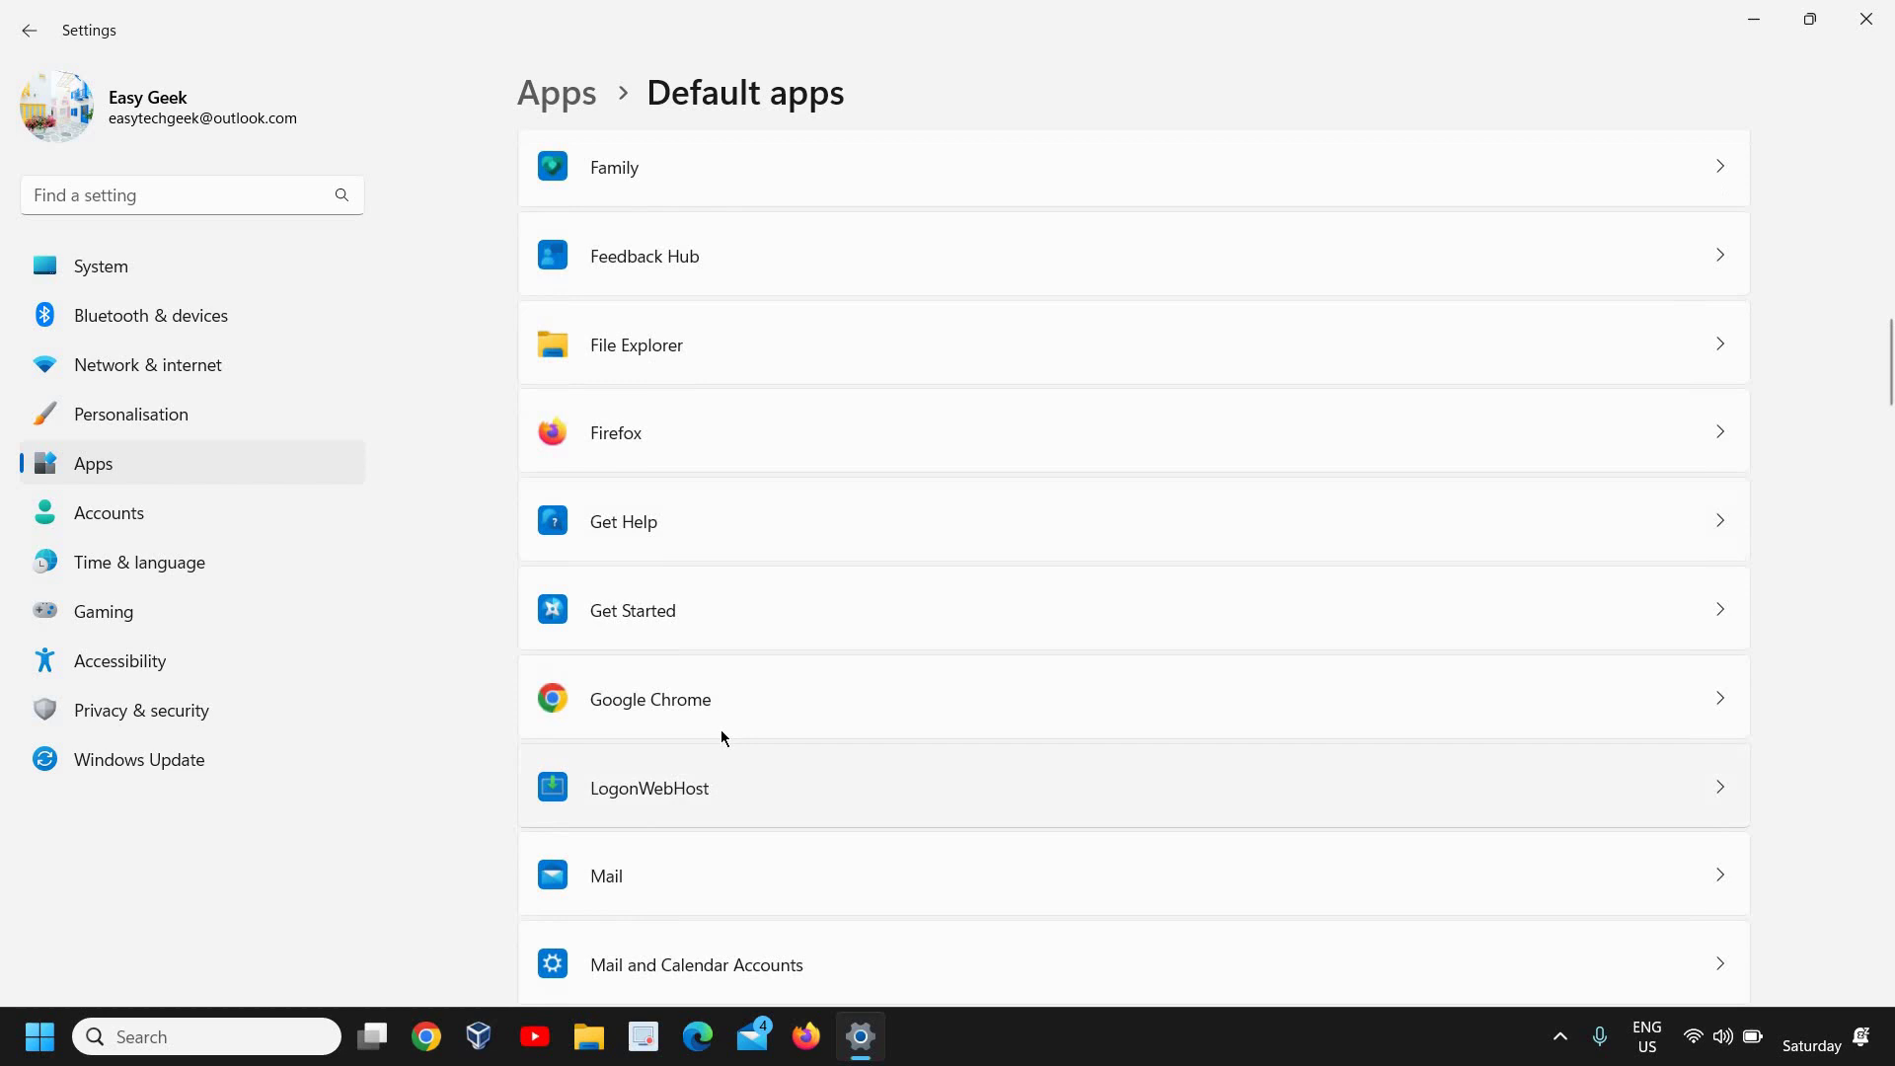
{"action": "left_click", "coordinate": [706, 705]}
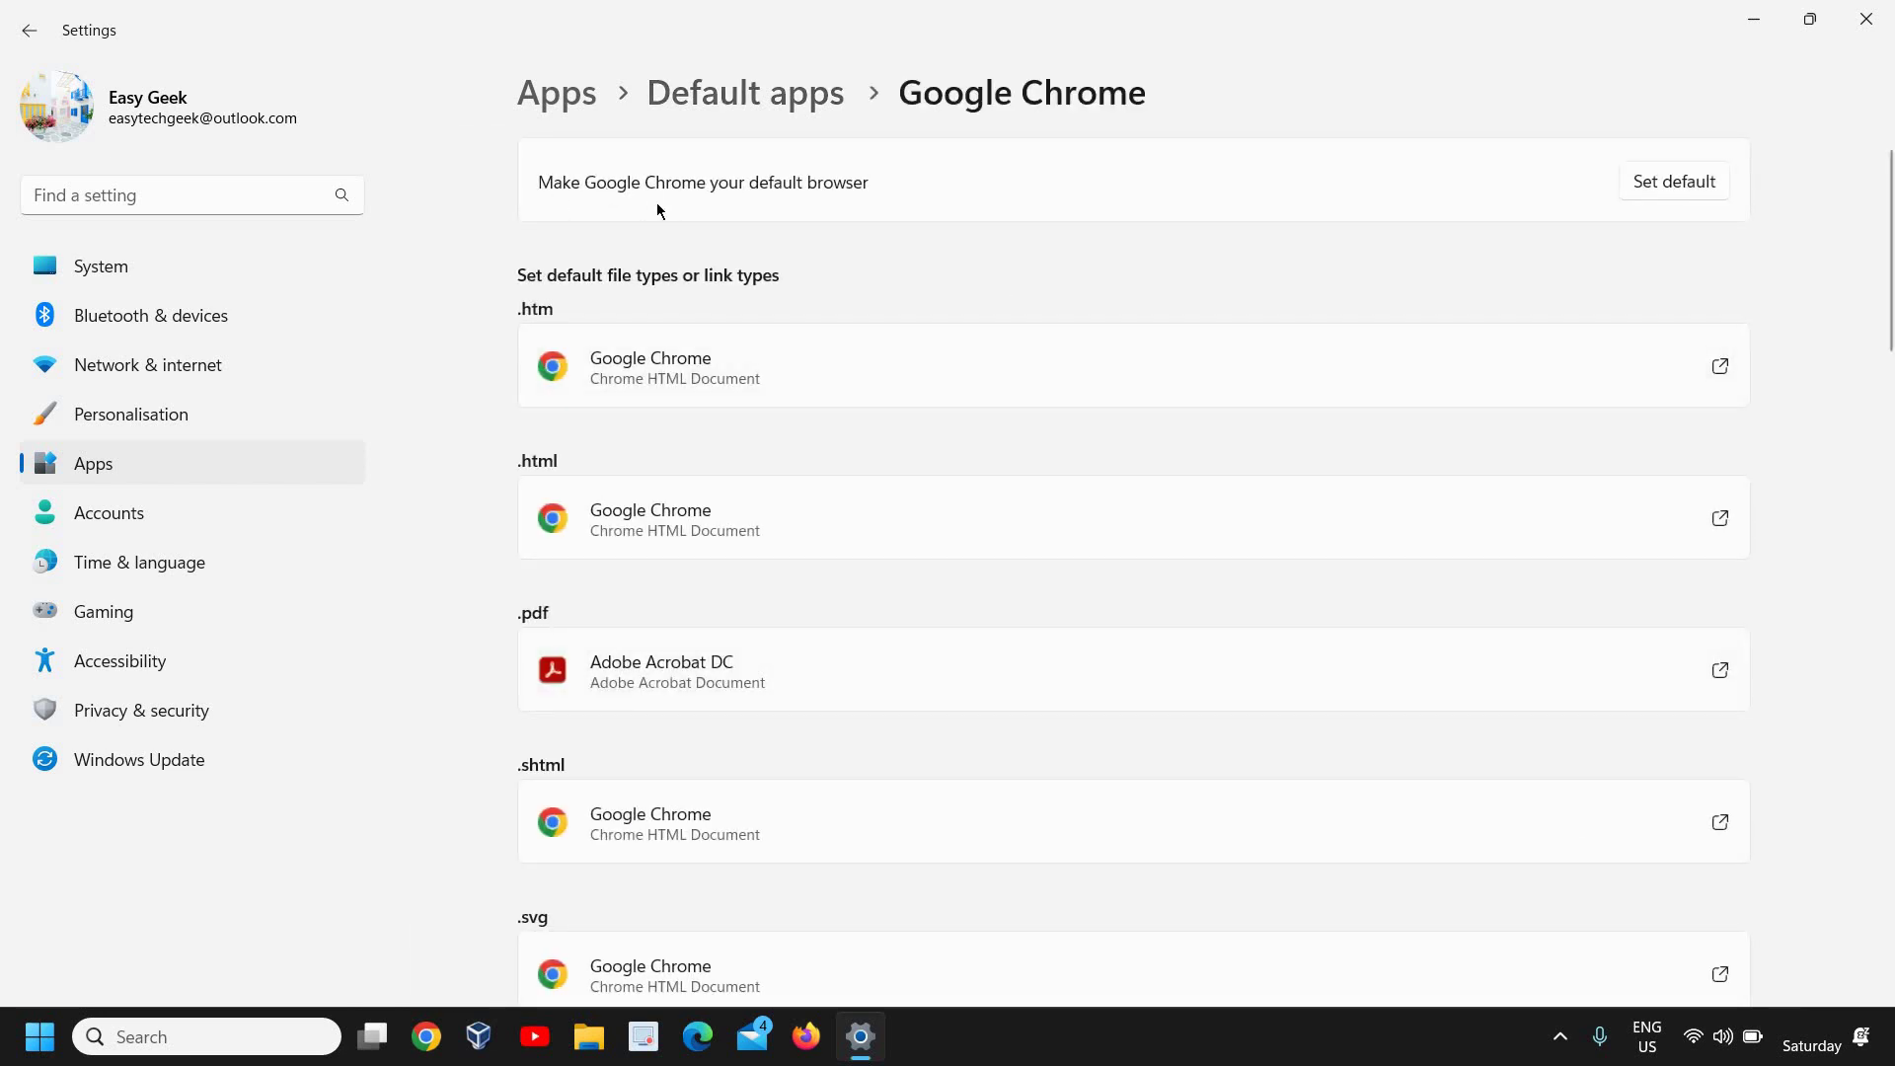
Step: Make Google Chrome the default browser
{"action": "left_click", "coordinate": [1688, 190]}
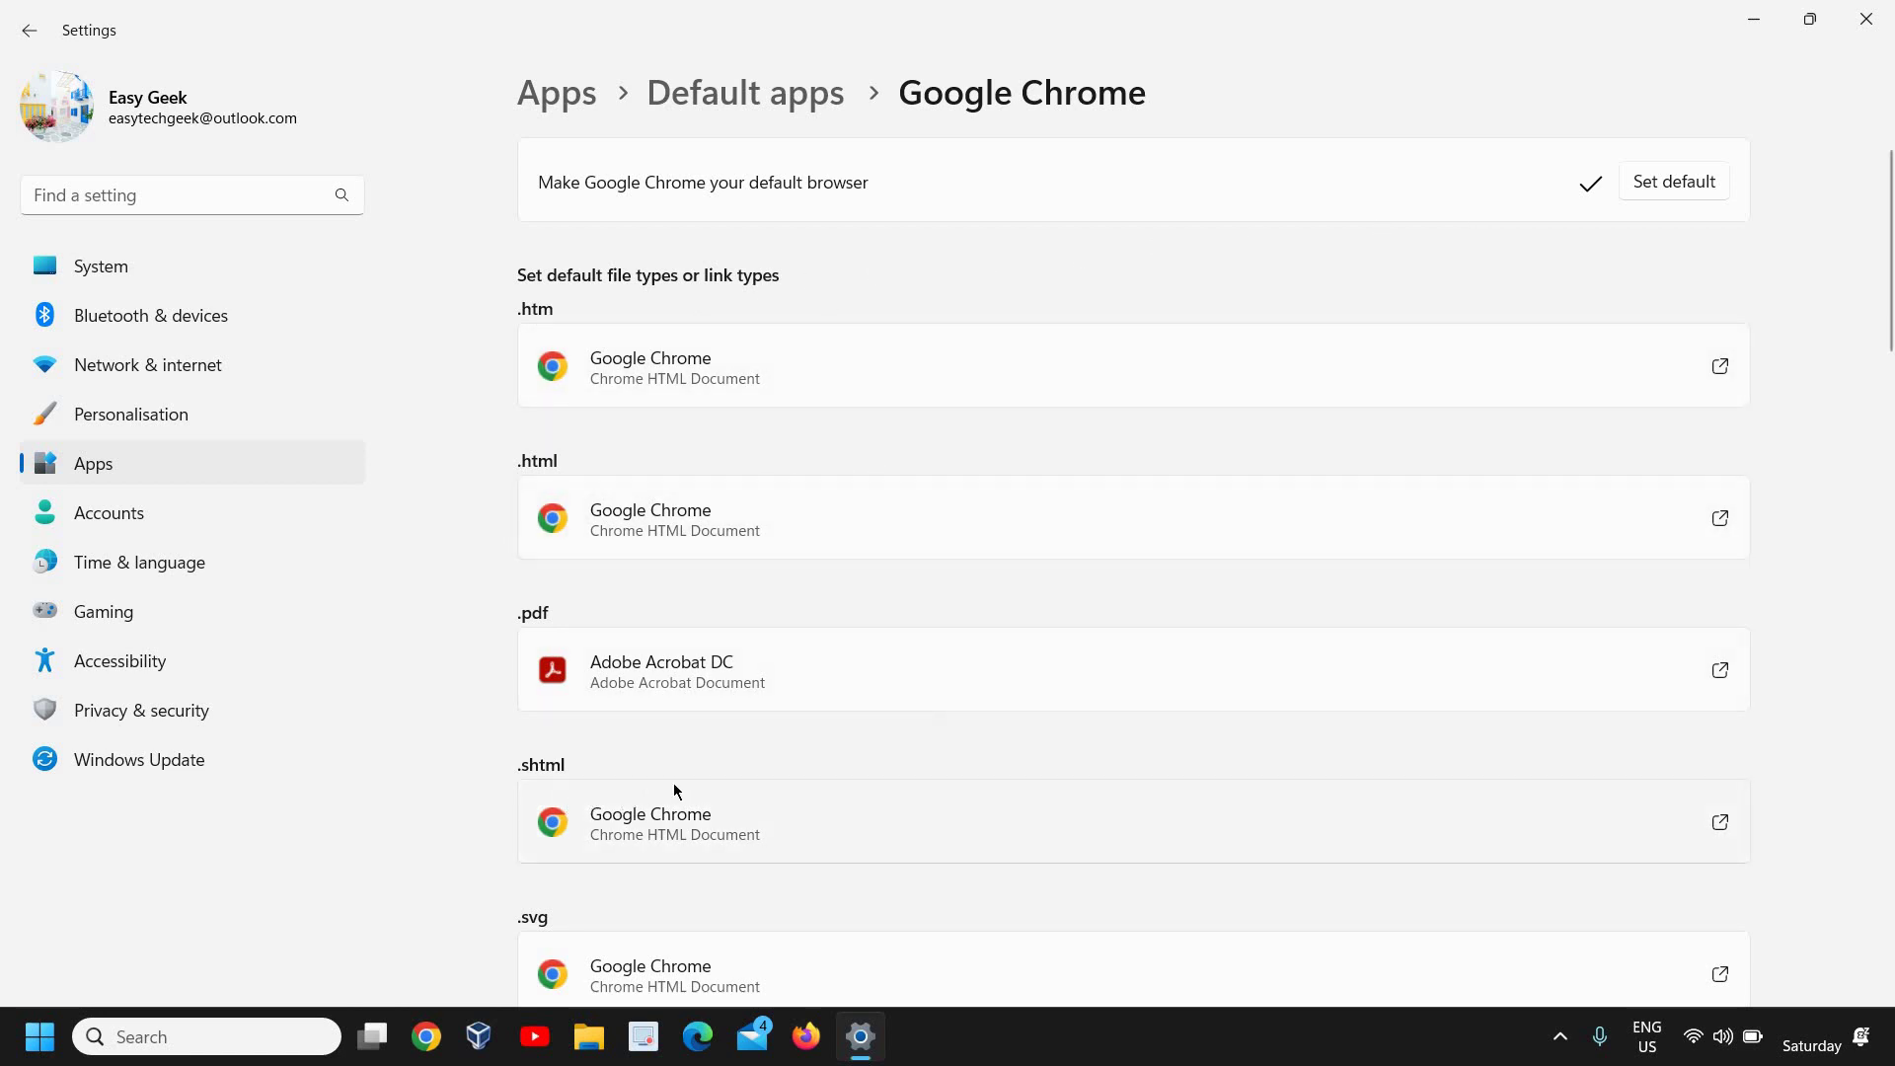
{"action": "scroll", "coordinate": [673, 785], "scroll_direction": "down", "scroll_amount": 2}
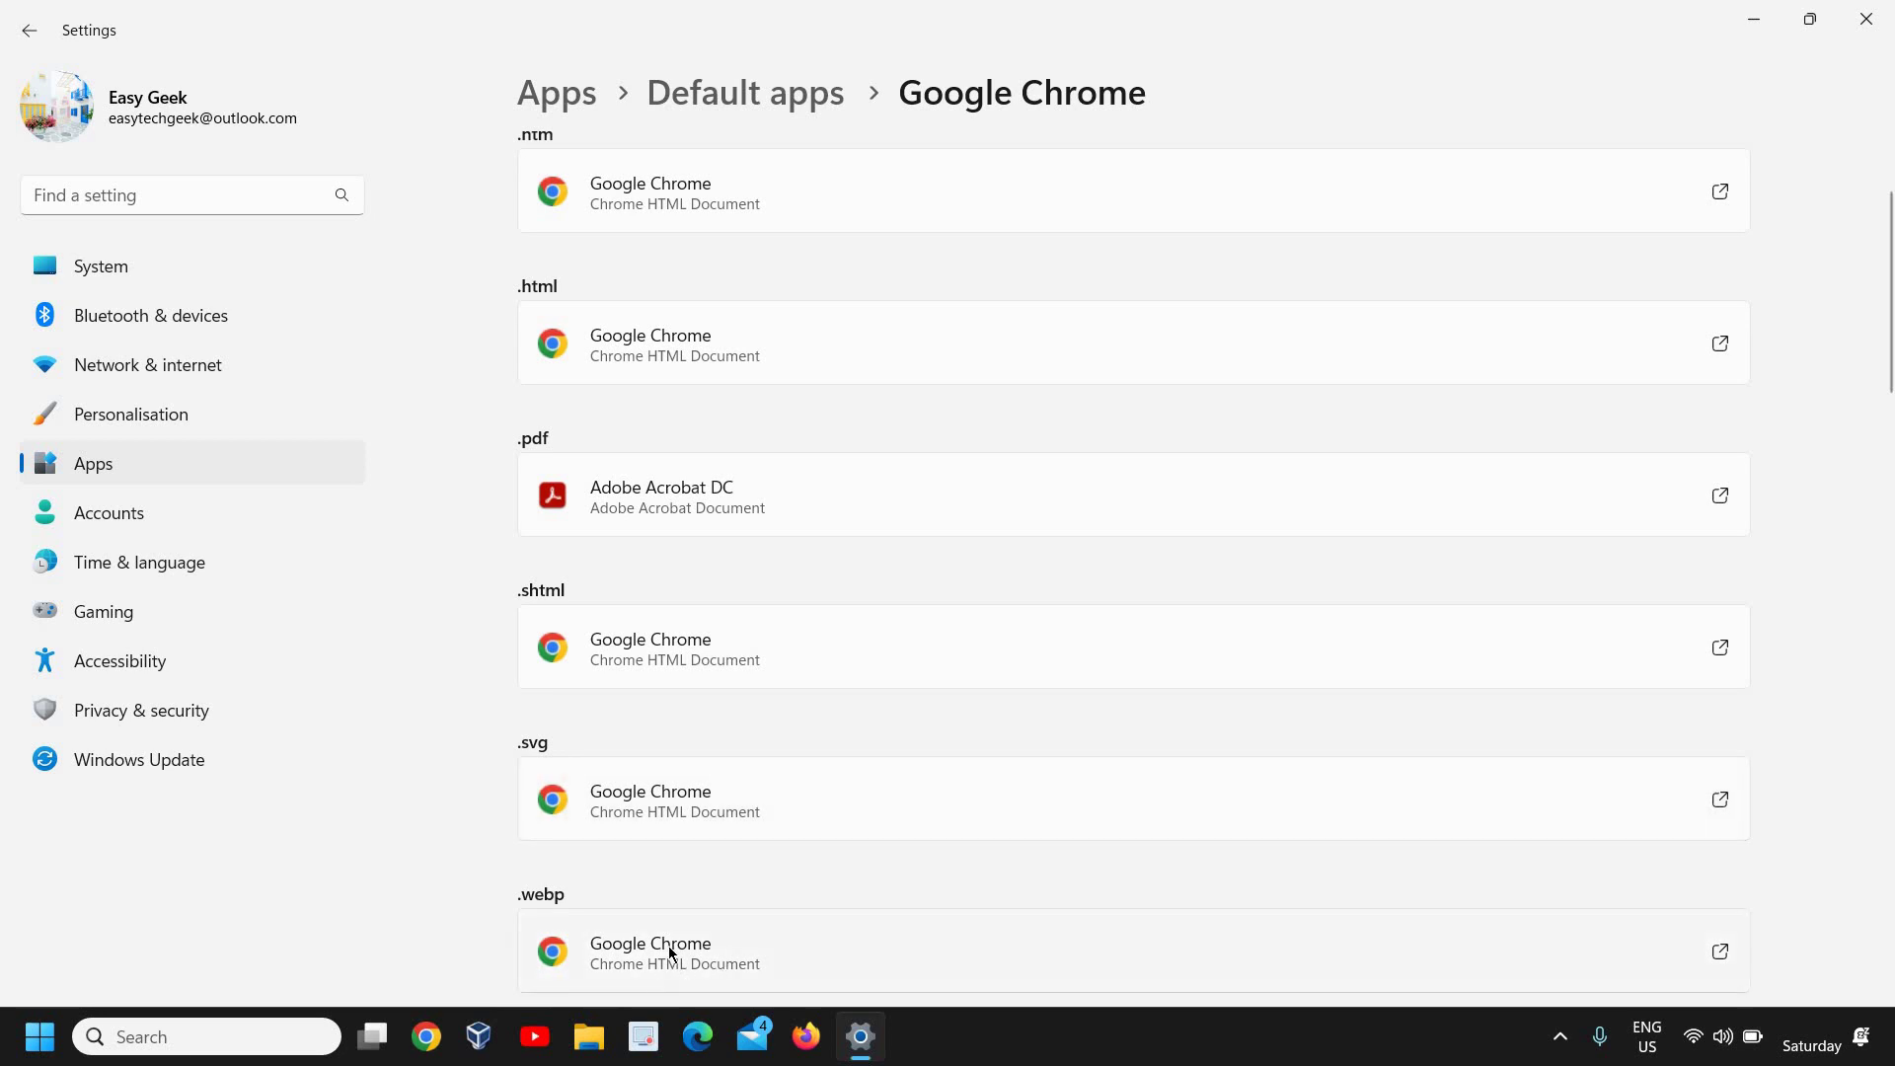
{"action": "scroll", "coordinate": [710, 919], "scroll_direction": "down", "scroll_amount": 2}
{"action": "scroll", "coordinate": [752, 893], "scroll_direction": "down", "scroll_amount": 2}
{"action": "scroll", "coordinate": [665, 673], "scroll_direction": "down", "scroll_amount": 1}
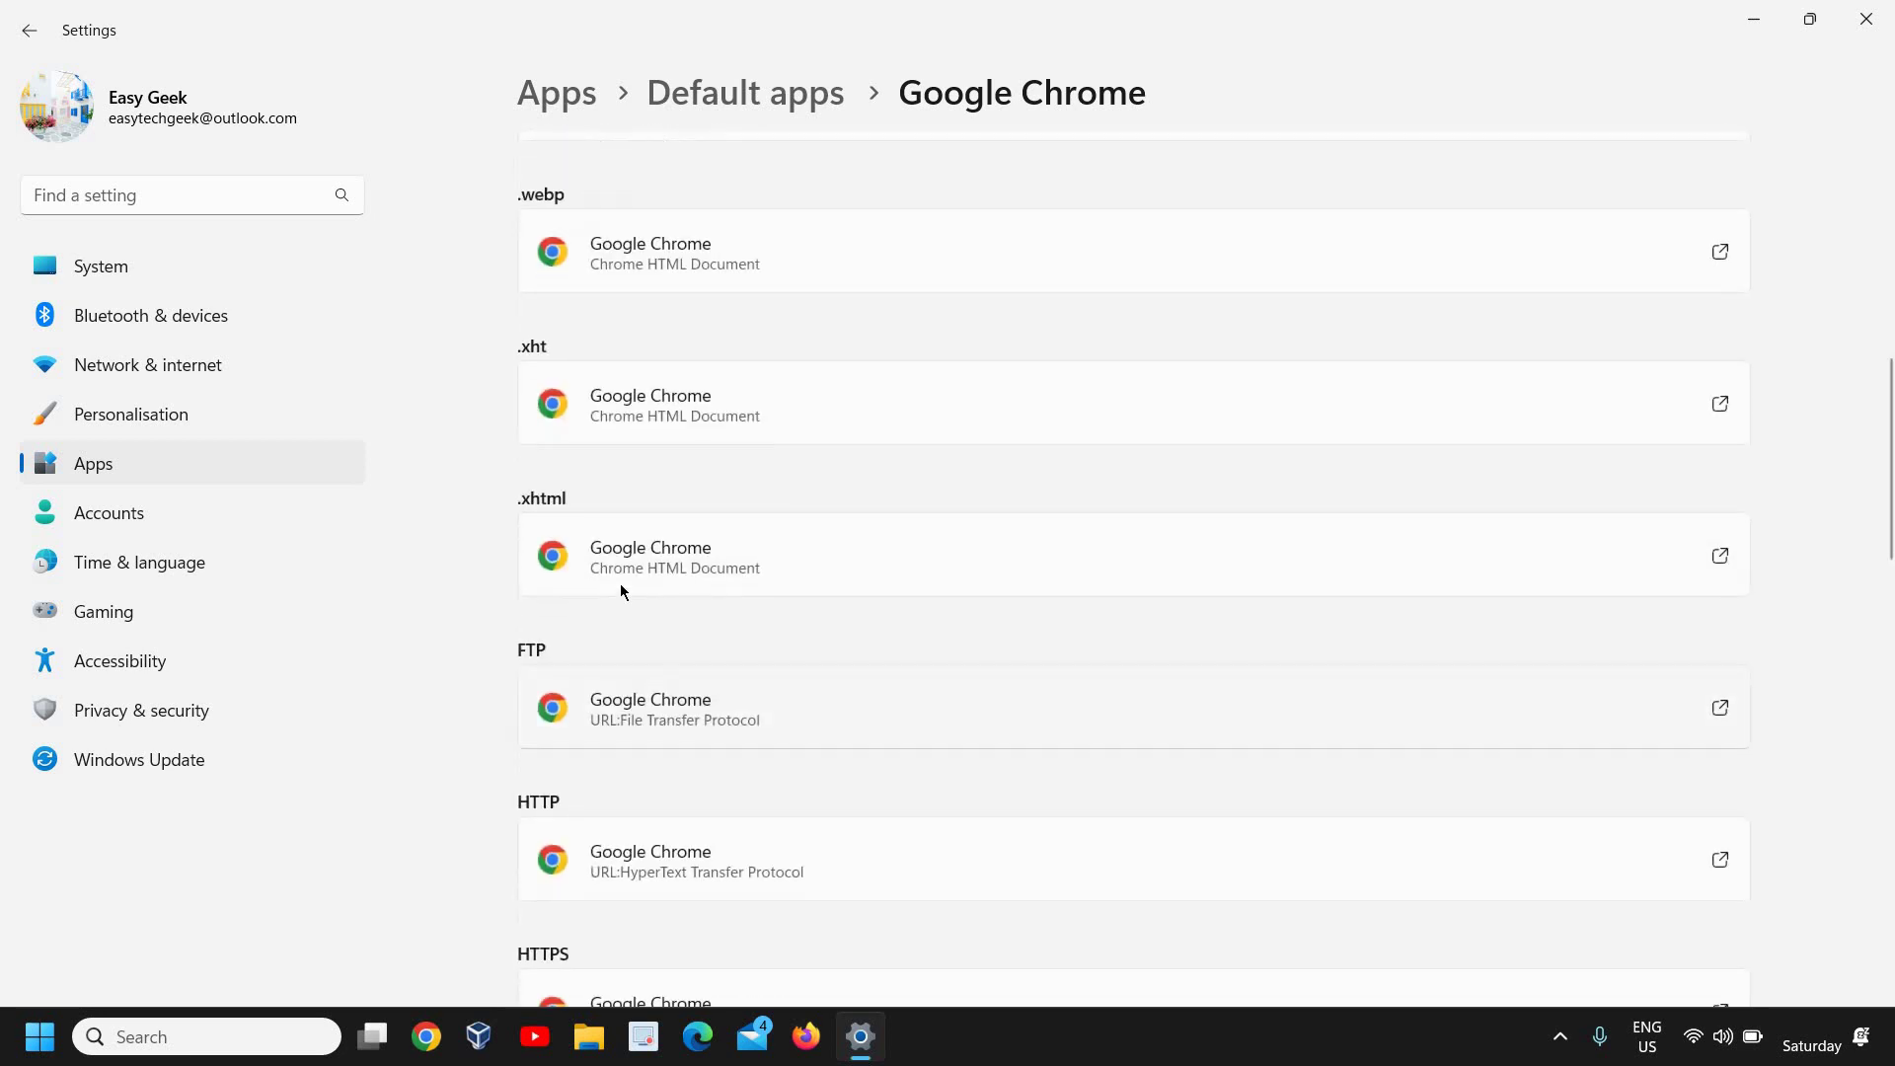
Step: Assign .xhtml files to Google Chrome and keep .pdf with Adobe Acrobat DC
{"action": "left_click", "coordinate": [794, 563]}
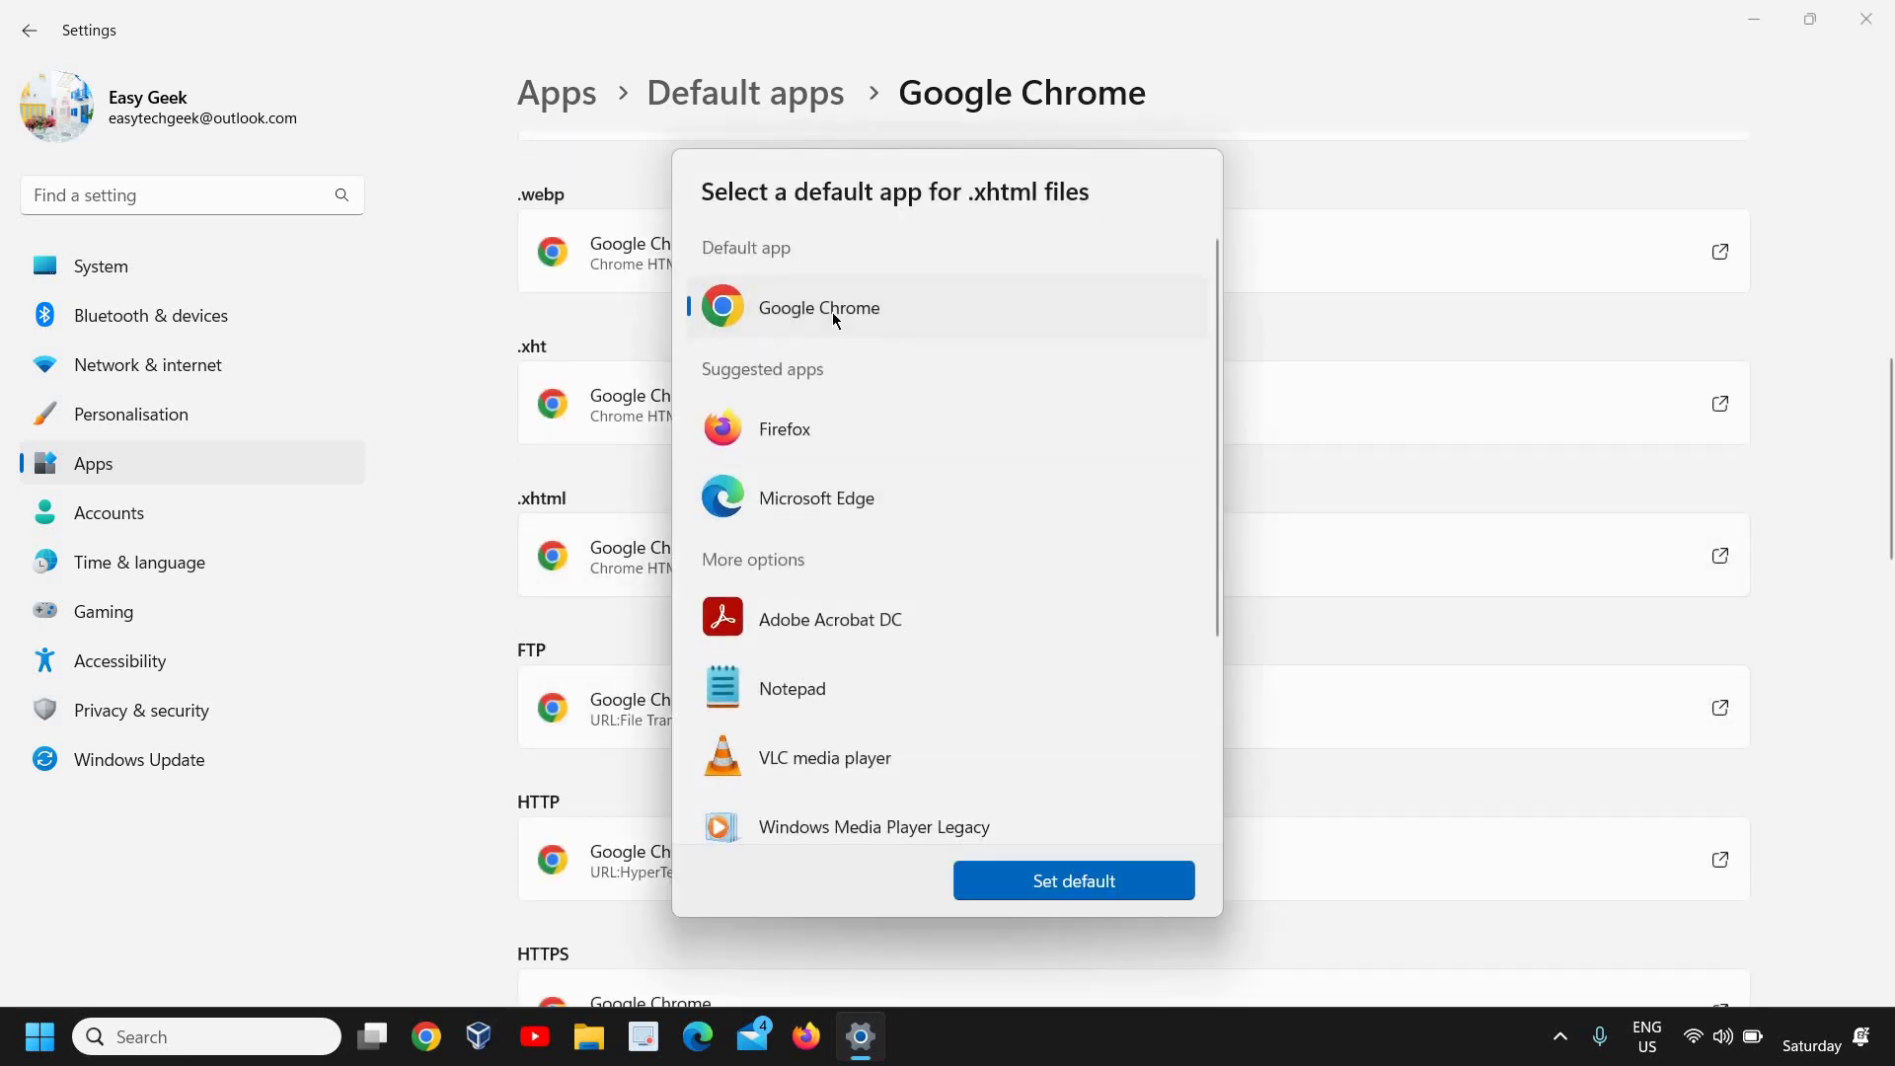
{"action": "left_click", "coordinate": [978, 876]}
{"action": "scroll", "coordinate": [786, 827], "scroll_direction": "up", "scroll_amount": 2}
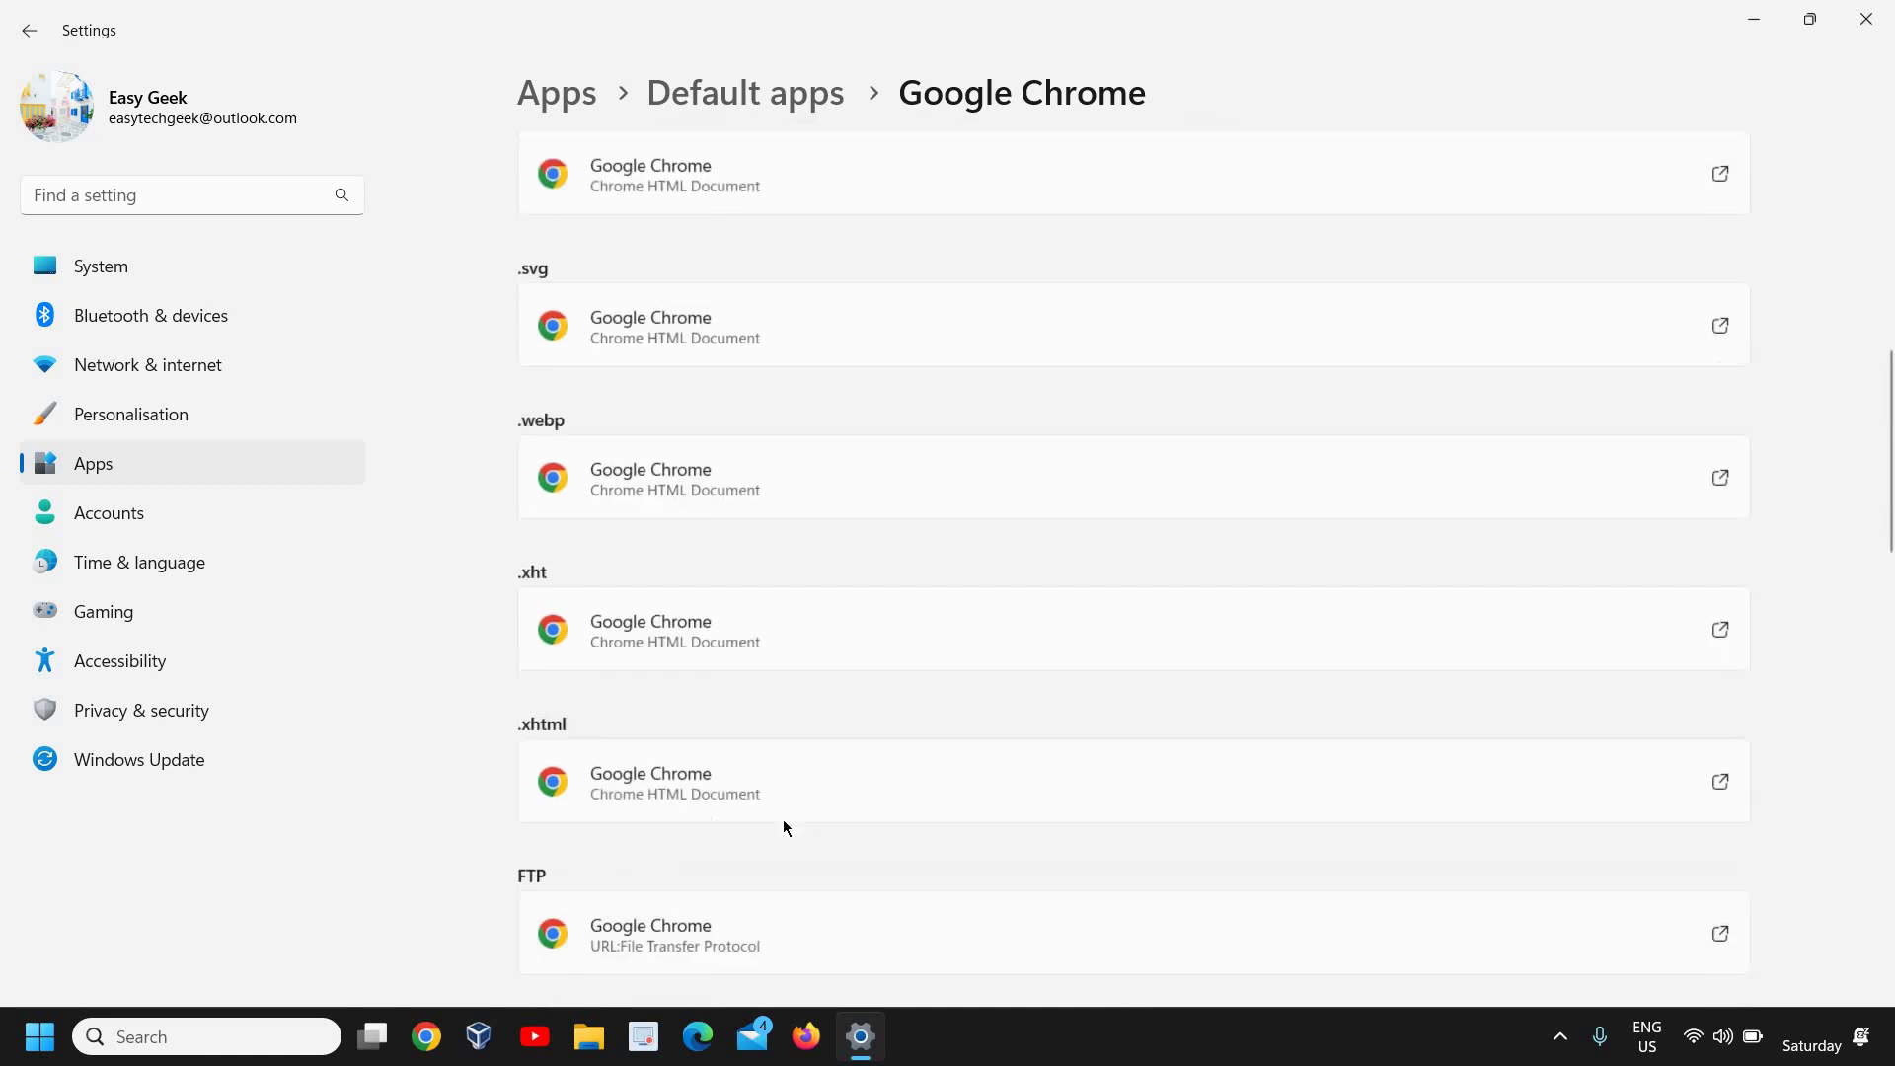
{"action": "scroll", "coordinate": [755, 710], "scroll_direction": "up", "scroll_amount": 2}
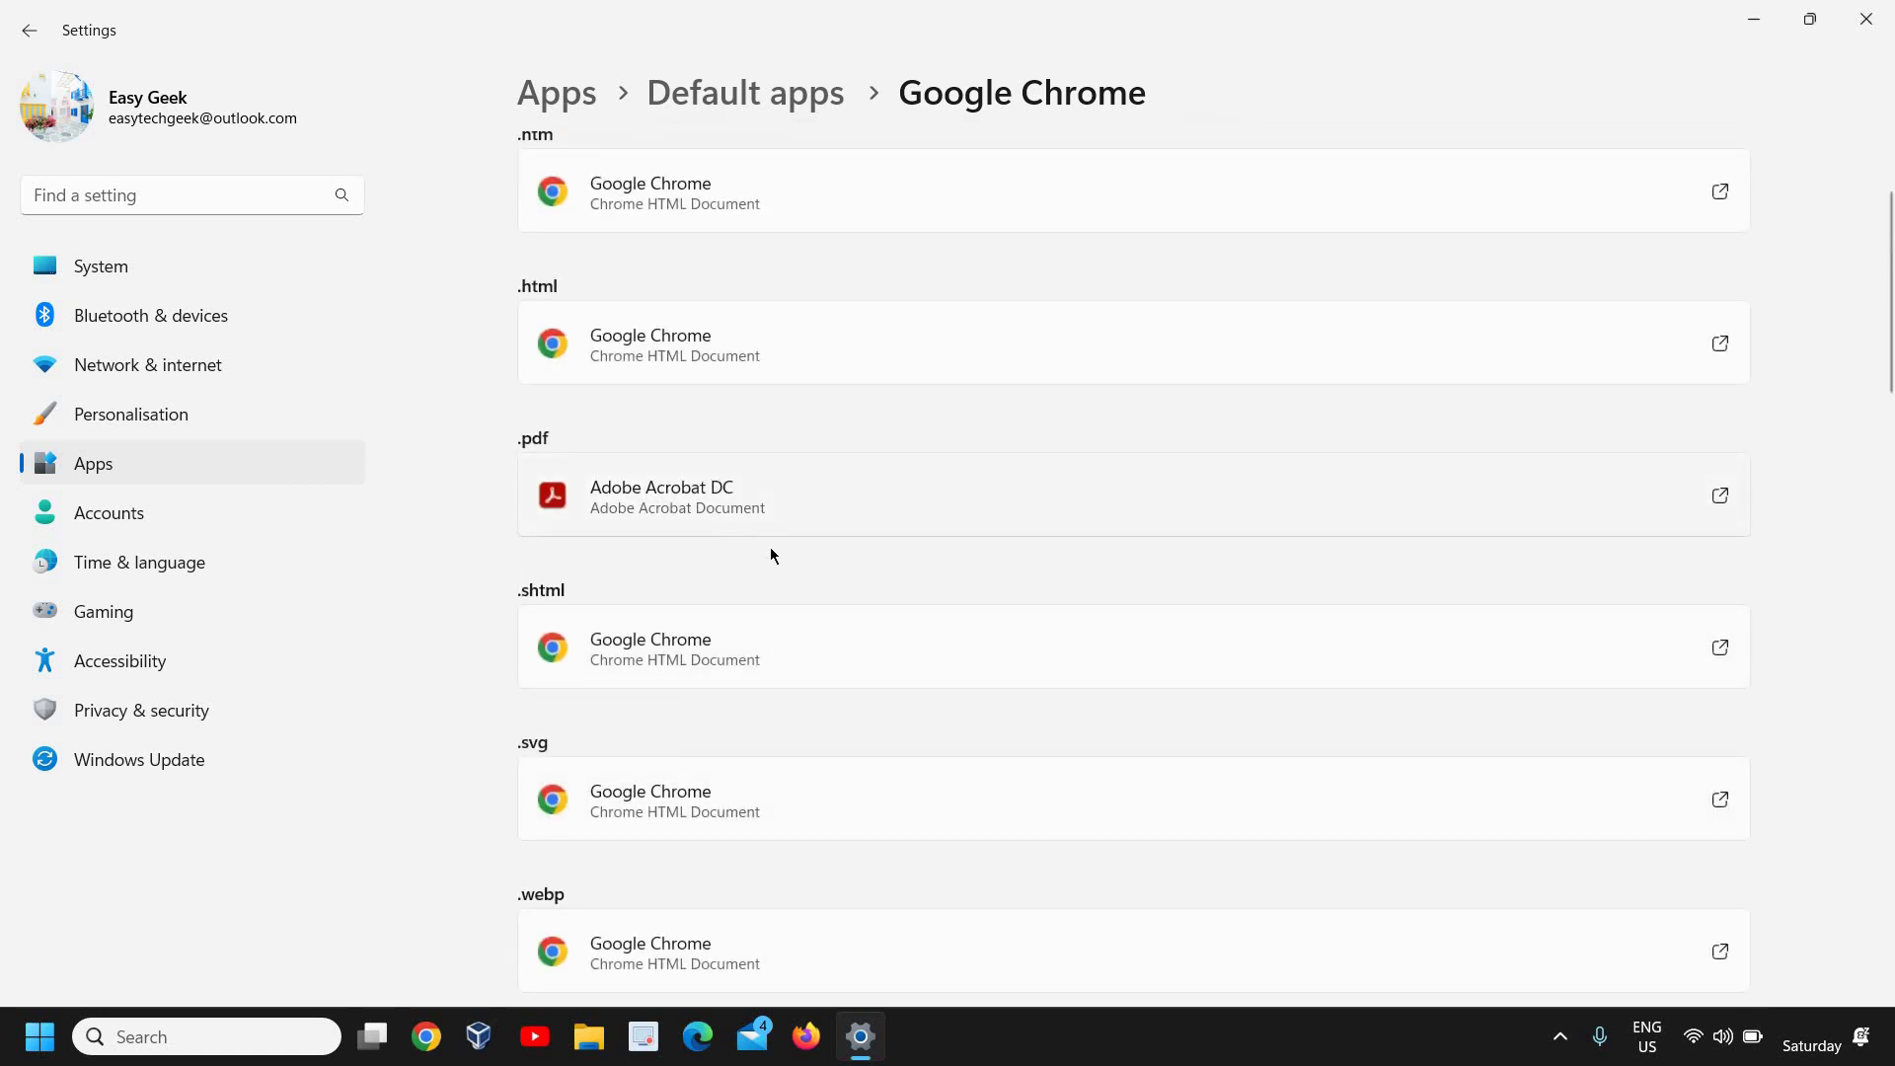
{"action": "left_click", "coordinate": [859, 503]}
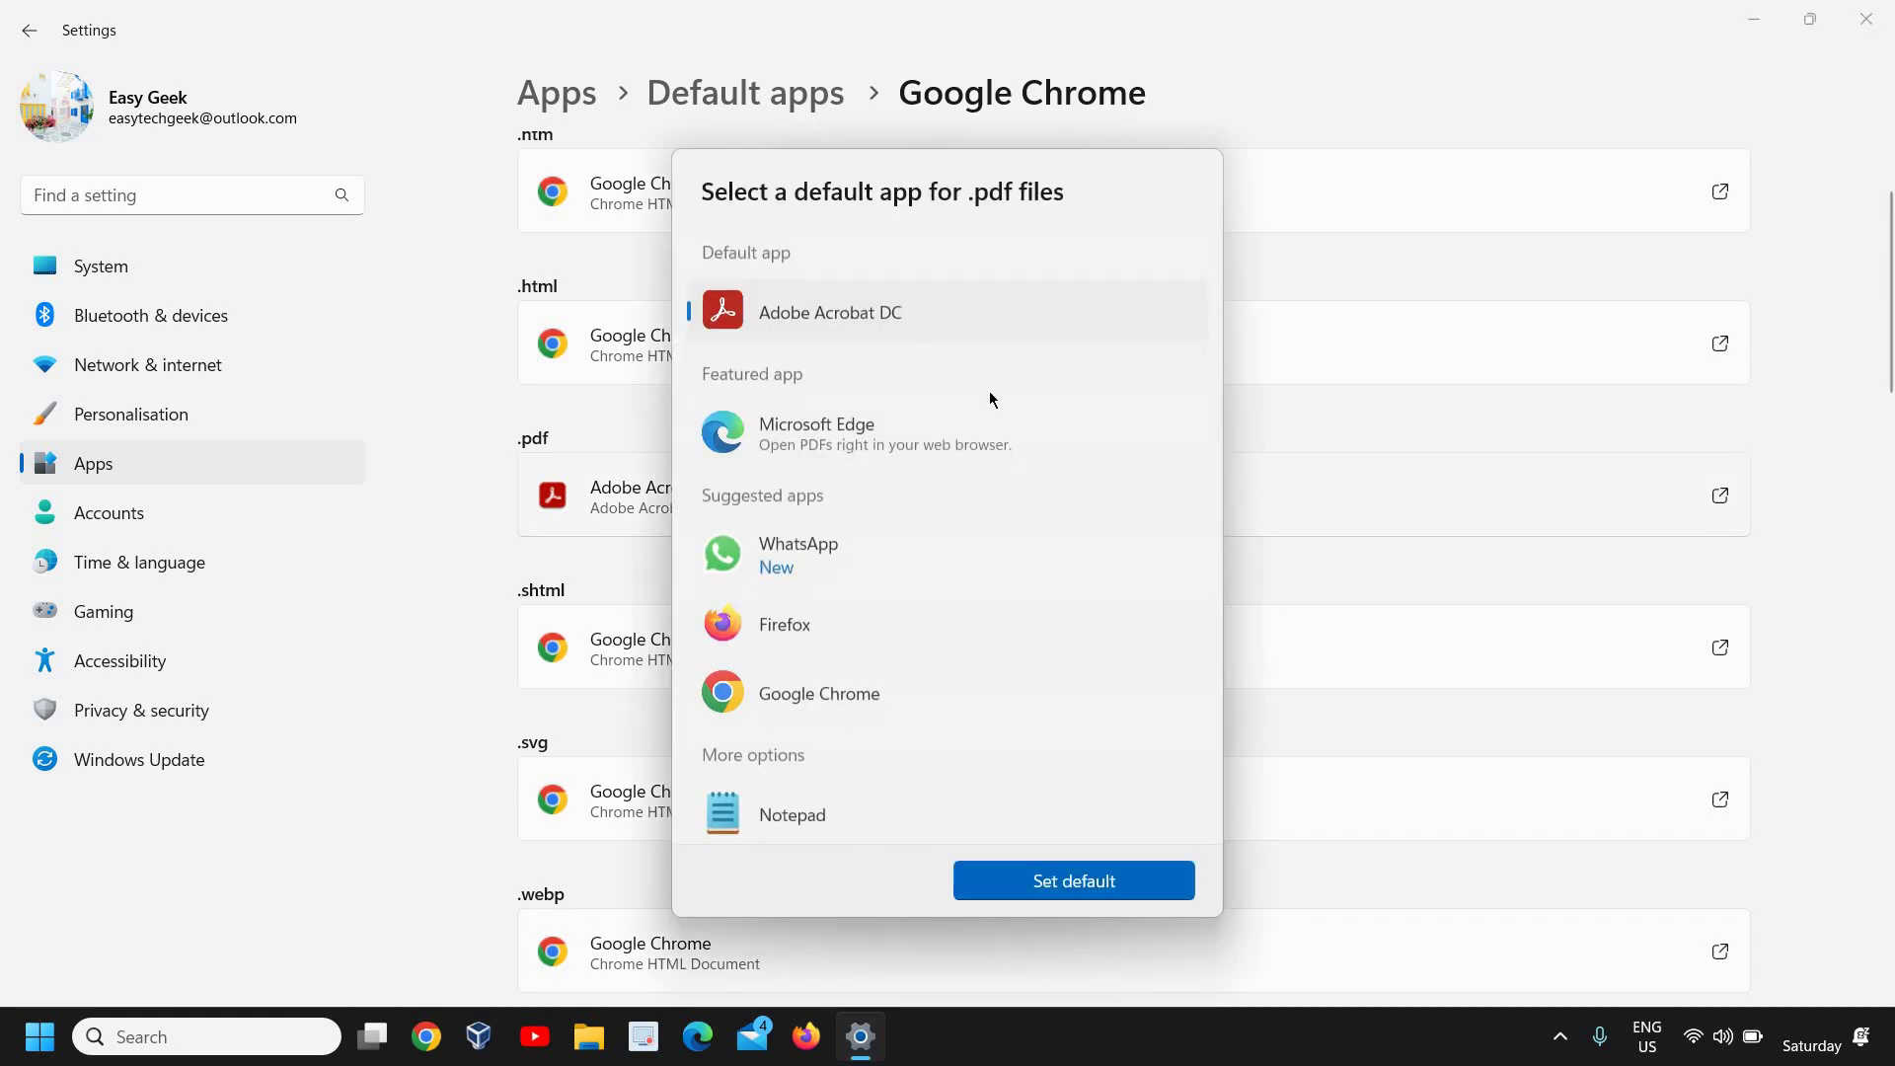
{"action": "left_click", "coordinate": [994, 888]}
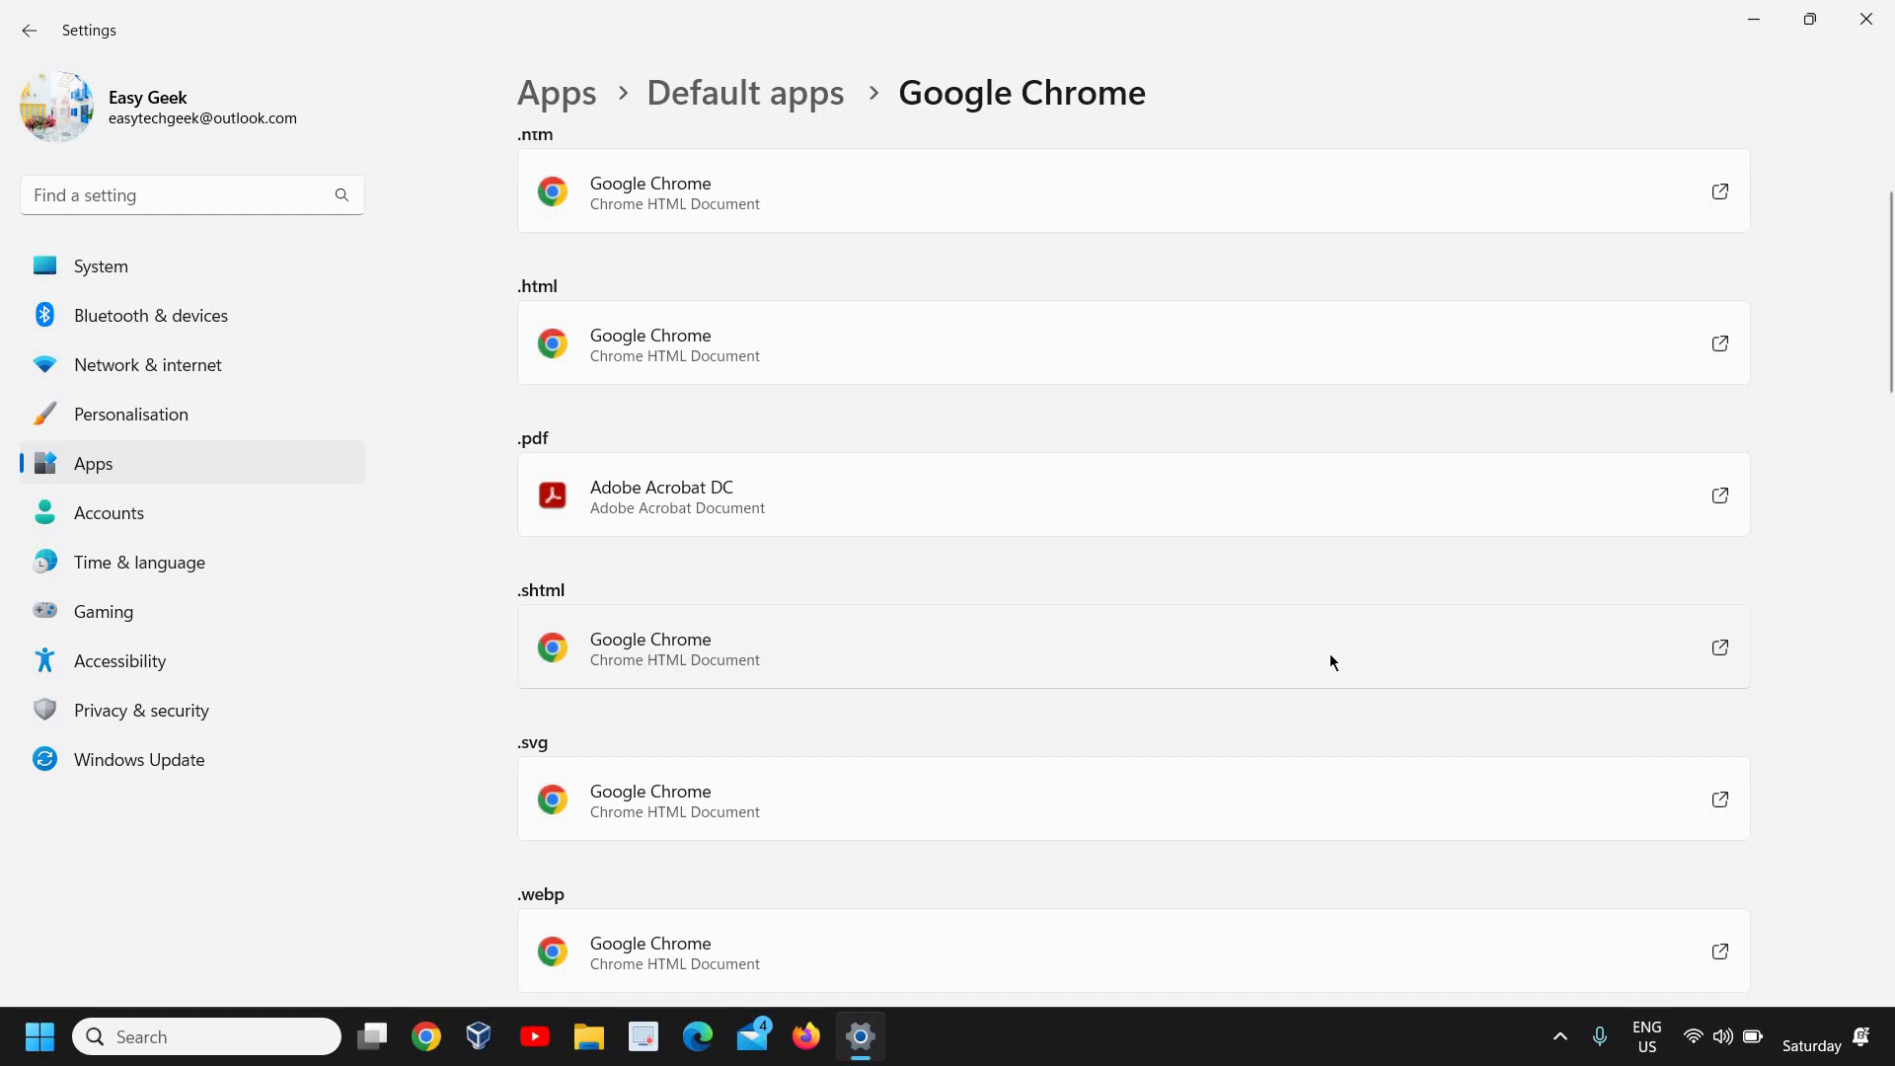
{"action": "left_click", "coordinate": [1866, 20]}
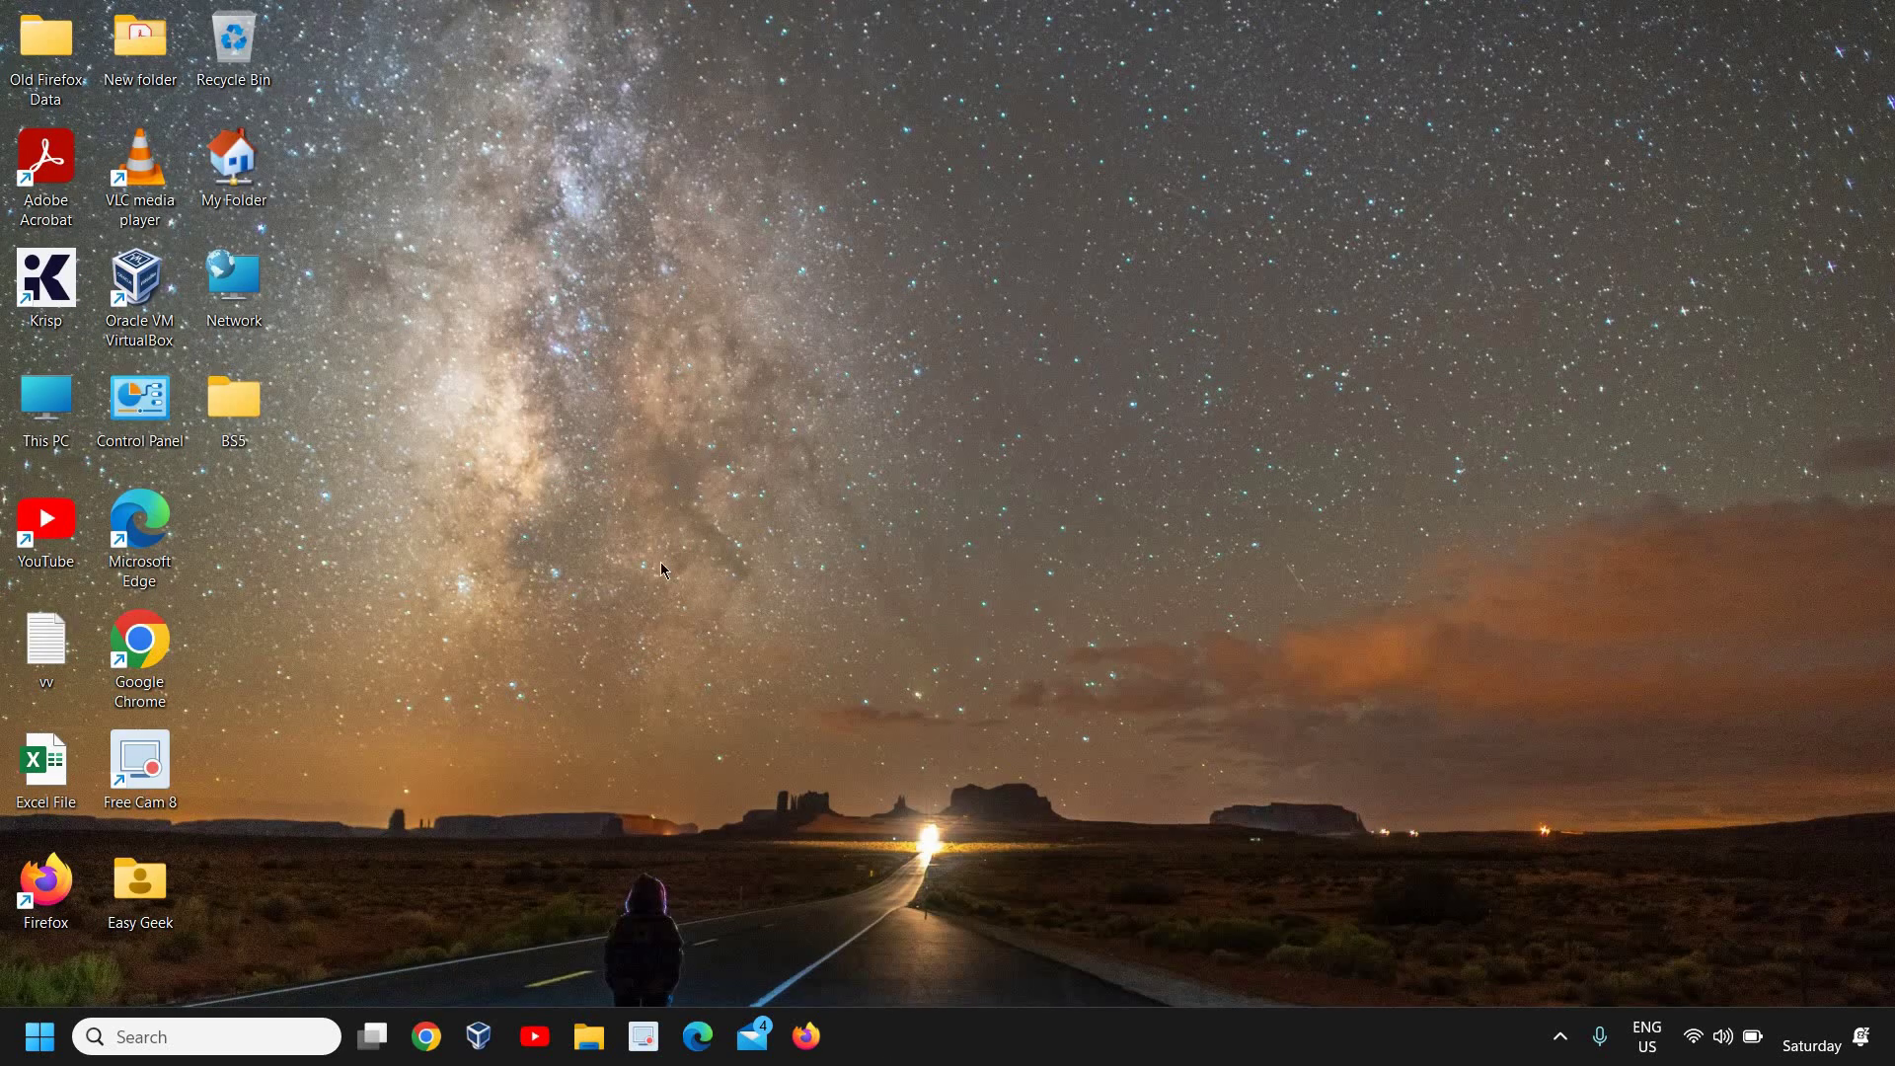